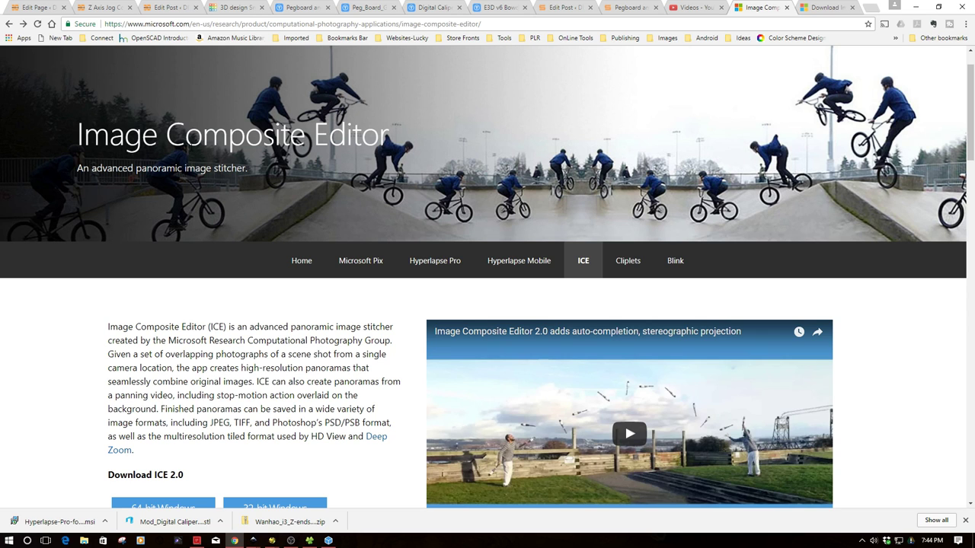
- Scroll the ICE 2.0 download page to its download buttons, then switch to Image Composite Editor
scroll(200, 164, down, 2)
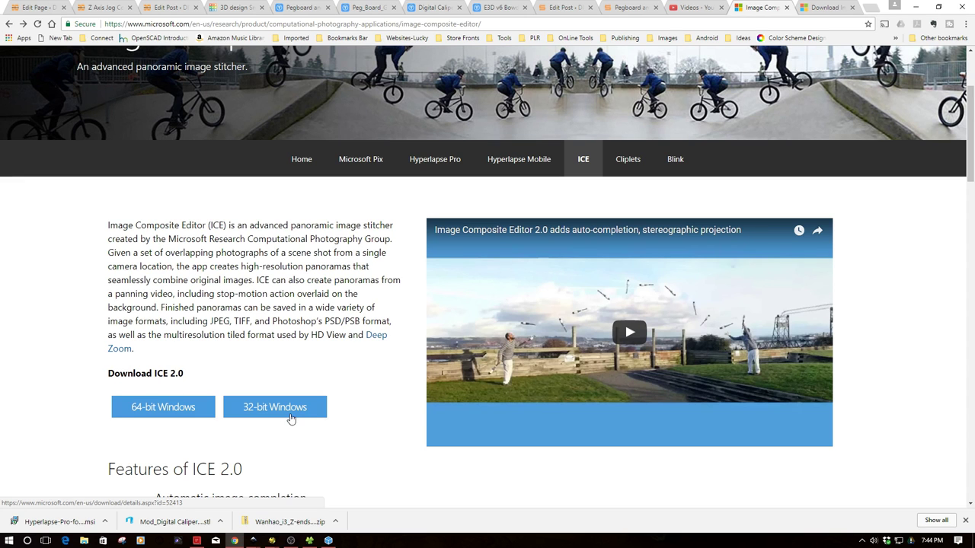
scroll(251, 363, down, 1)
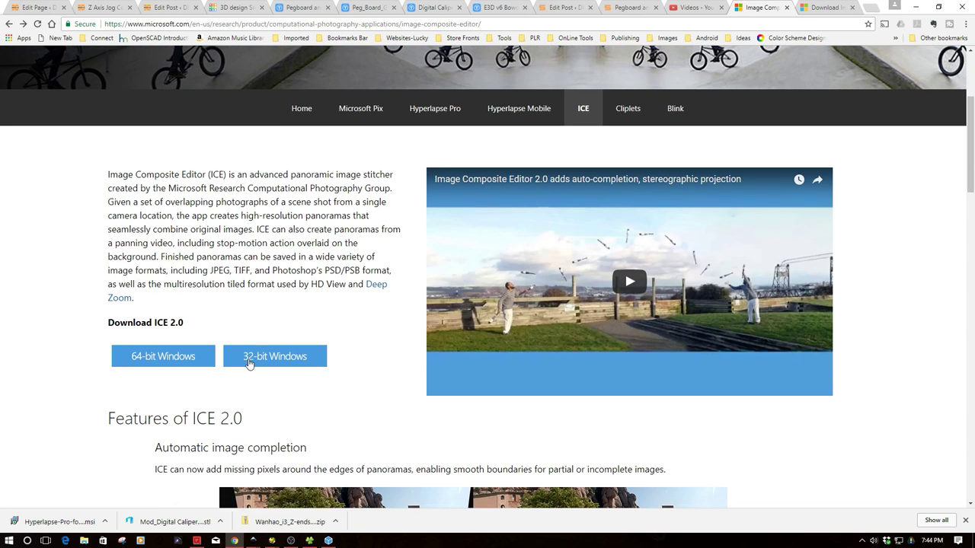
scroll(251, 363, up, 1)
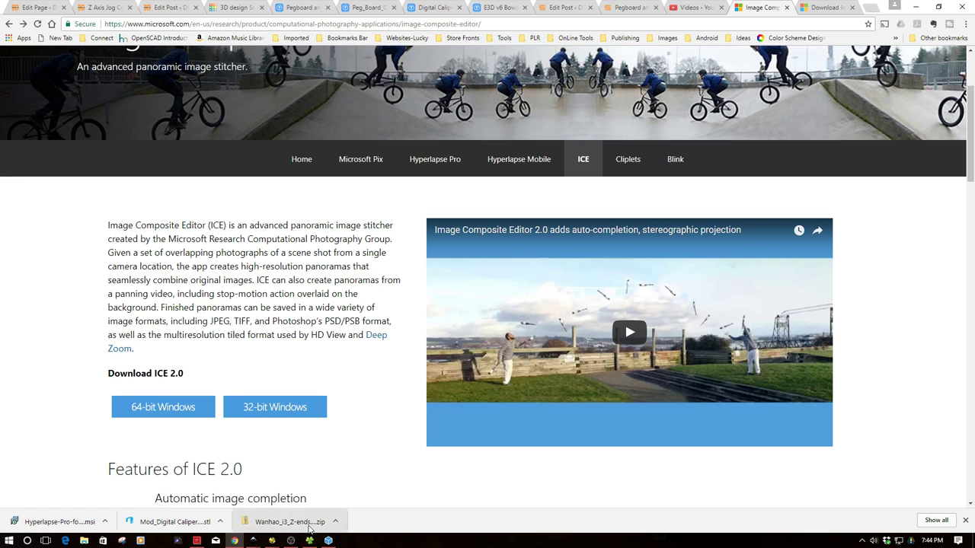
click(328, 541)
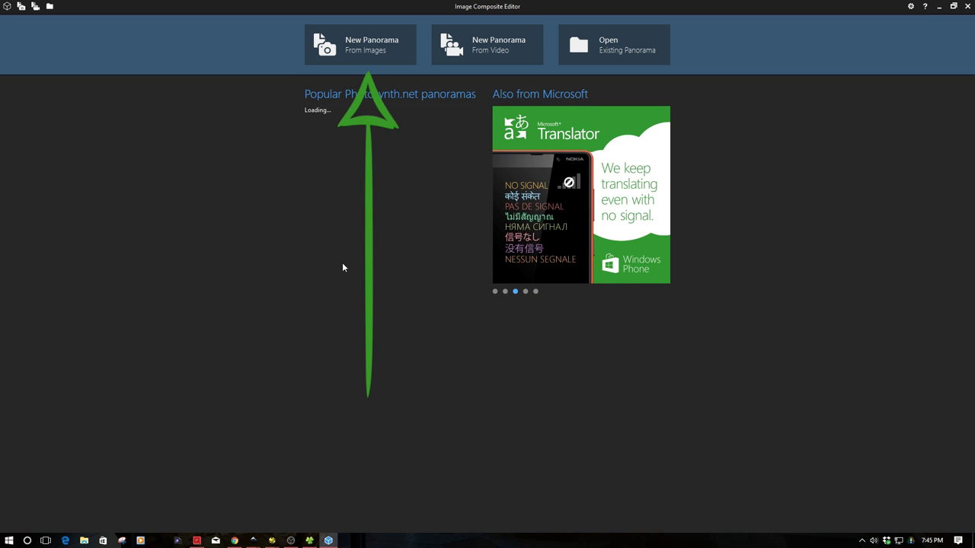
- Start a New Panorama From Images and center the photo picker on screen
click(379, 51)
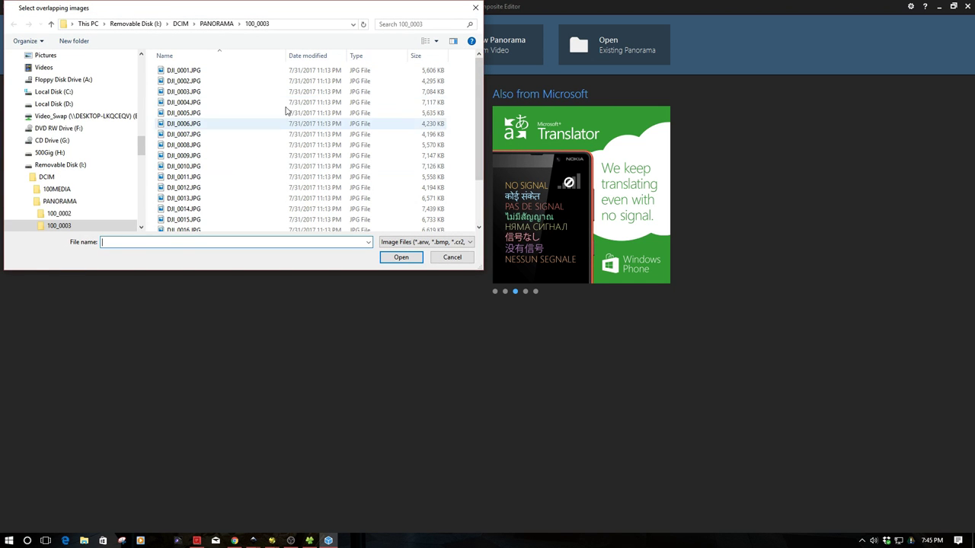
drag(283, 9, 425, 153)
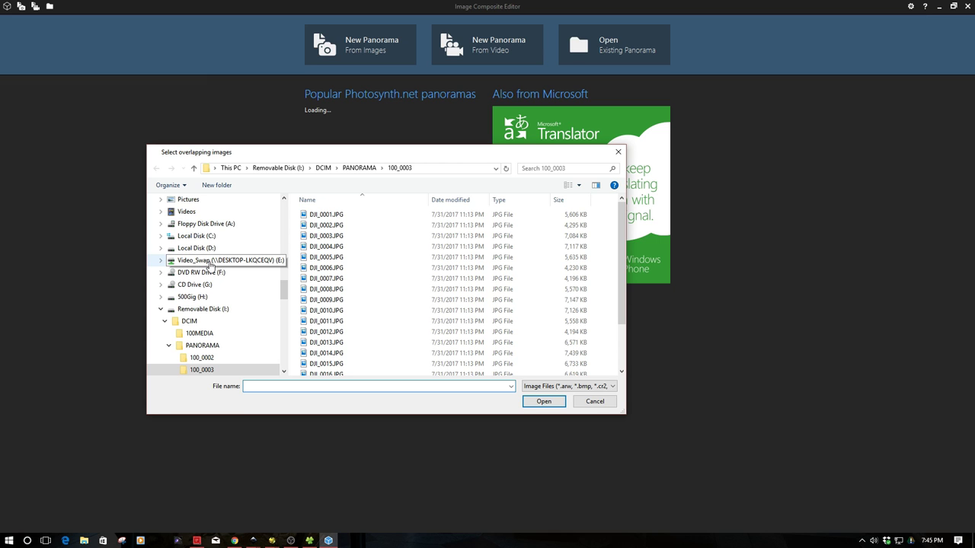
- Browse to Removable Disk > DCIM > PANORAMA > 100_0003 in the picker
click(202, 310)
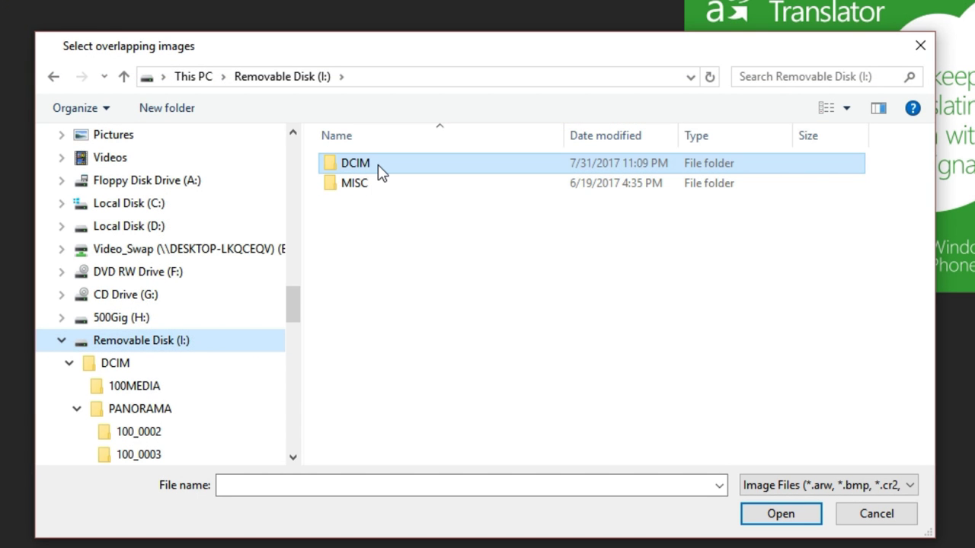
click(365, 169)
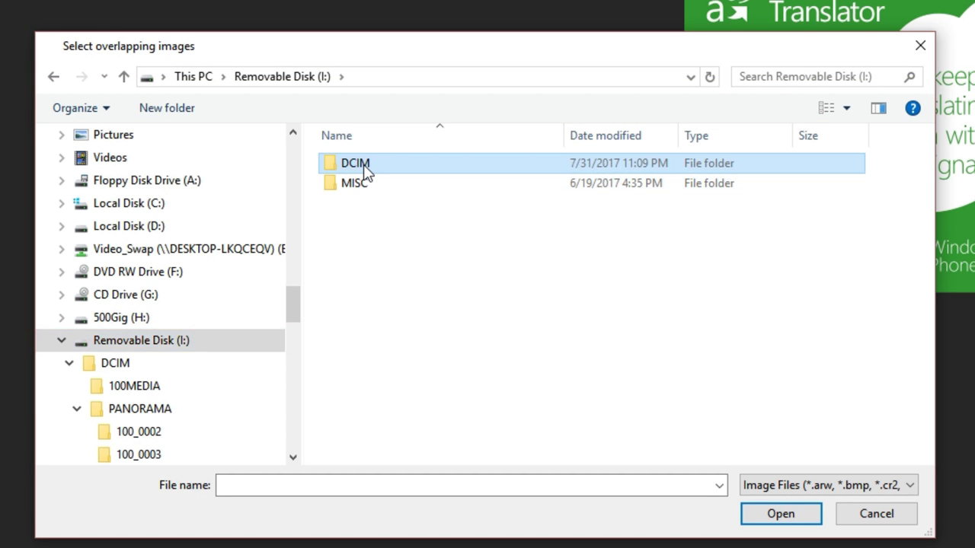
double_click(365, 168)
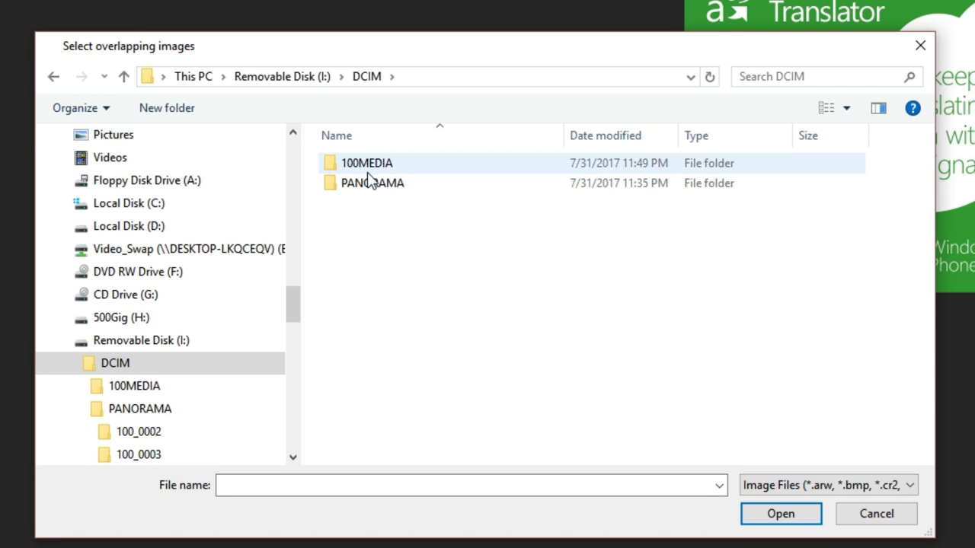
double_click(369, 189)
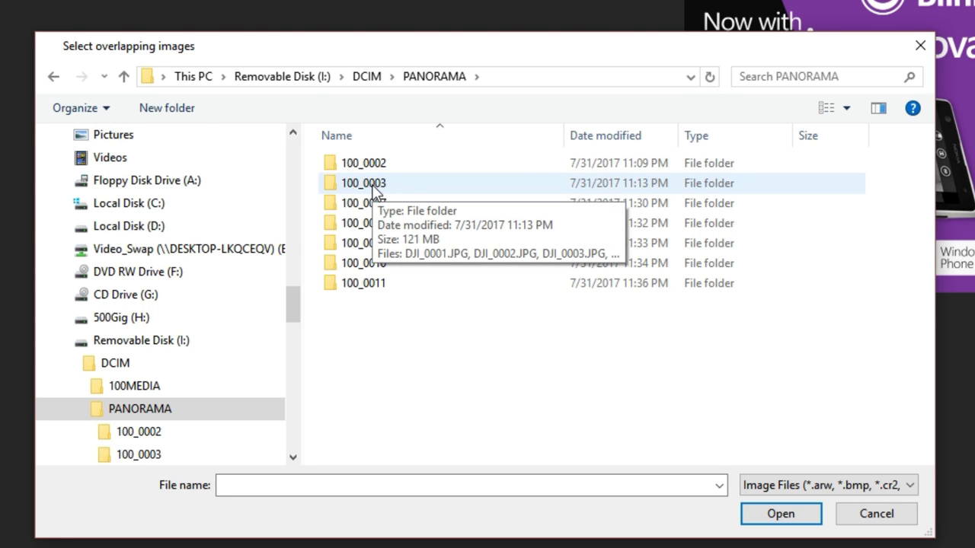
double_click(374, 191)
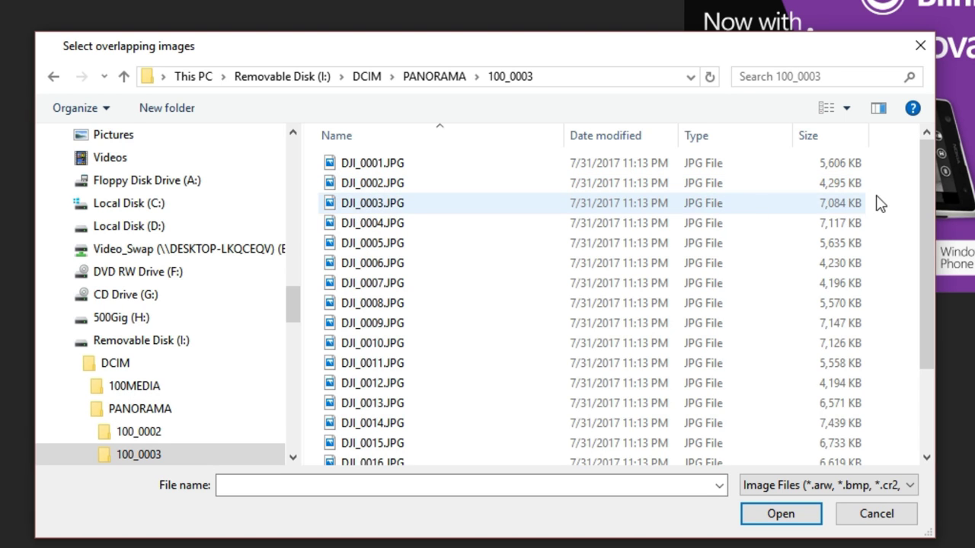
- Select DJI_0001.JPG through DJI_0021.JPG and open all 21 photos
drag(933, 181, 933, 147)
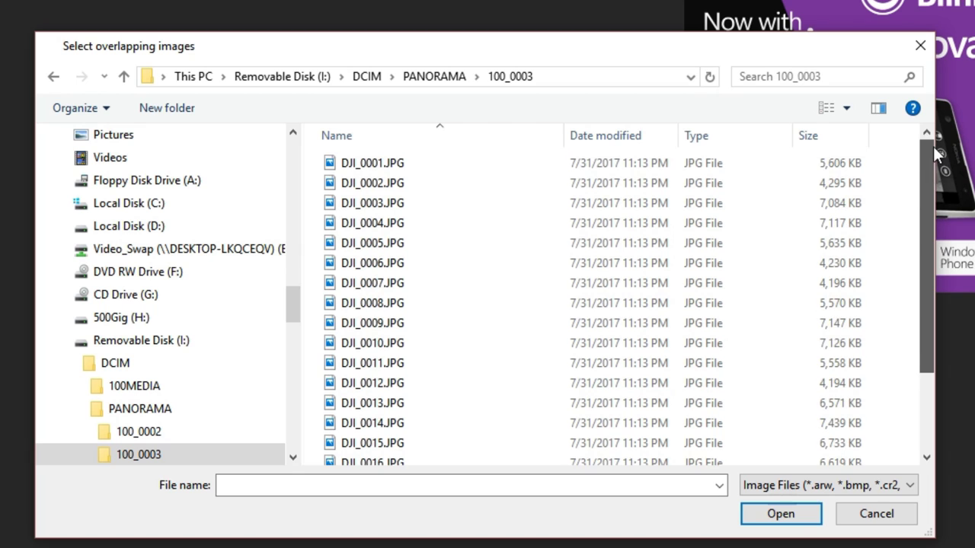
click(361, 164)
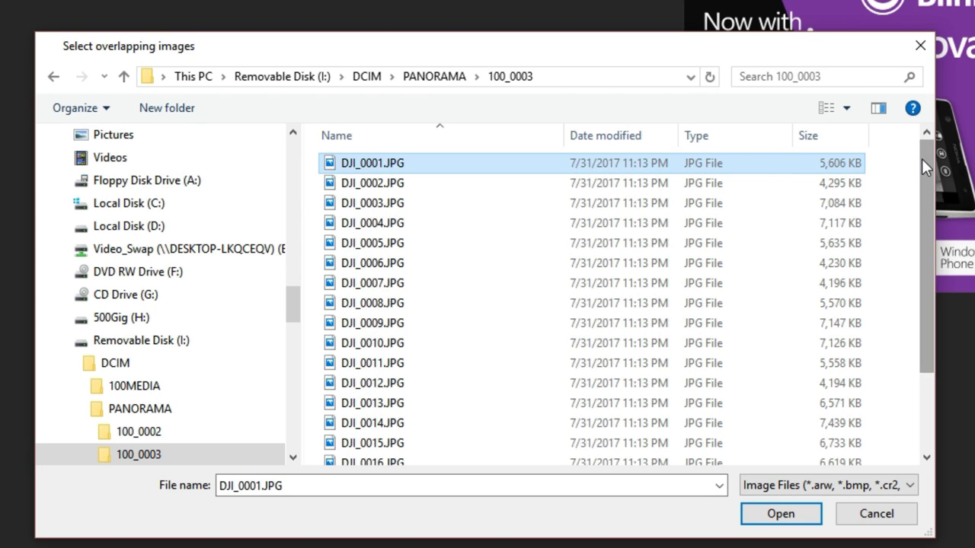
drag(921, 158, 921, 307)
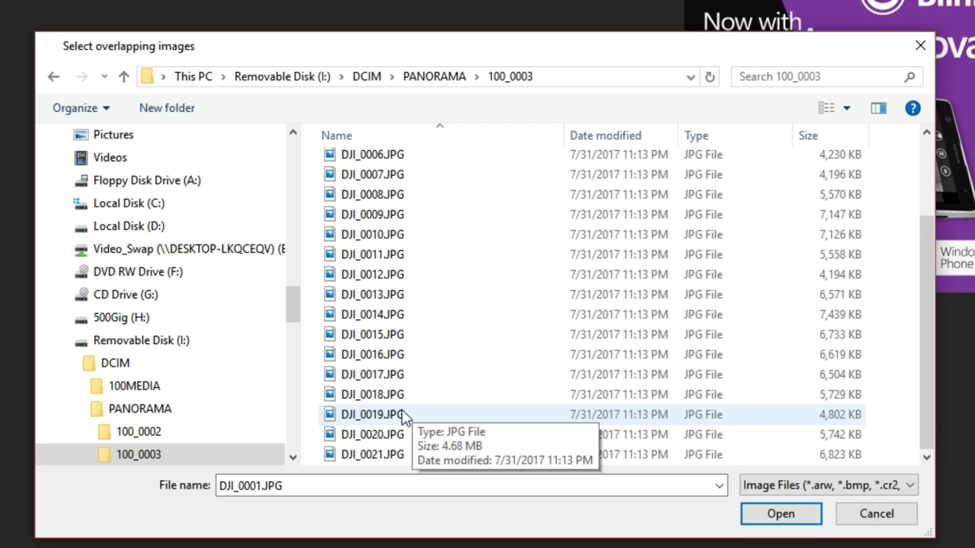
shift+click(358, 455)
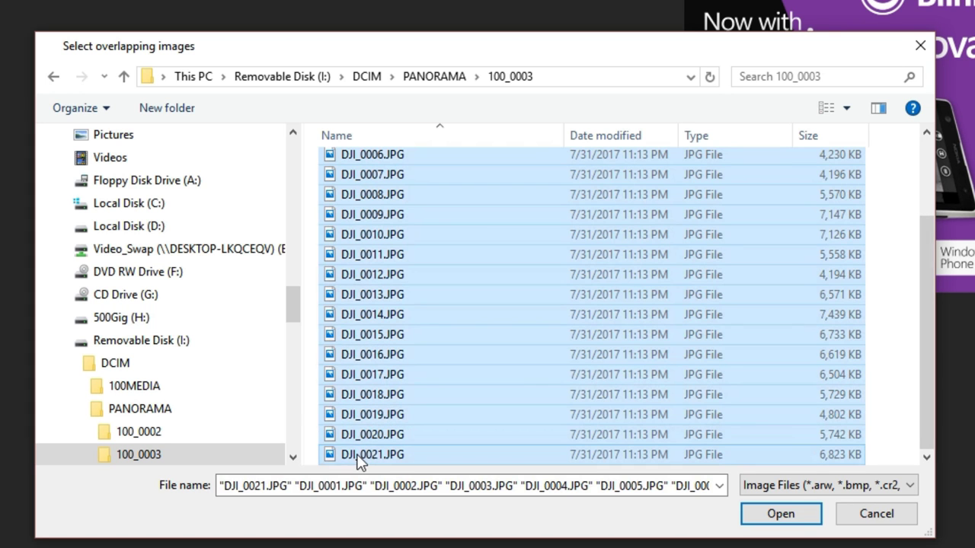
click(761, 514)
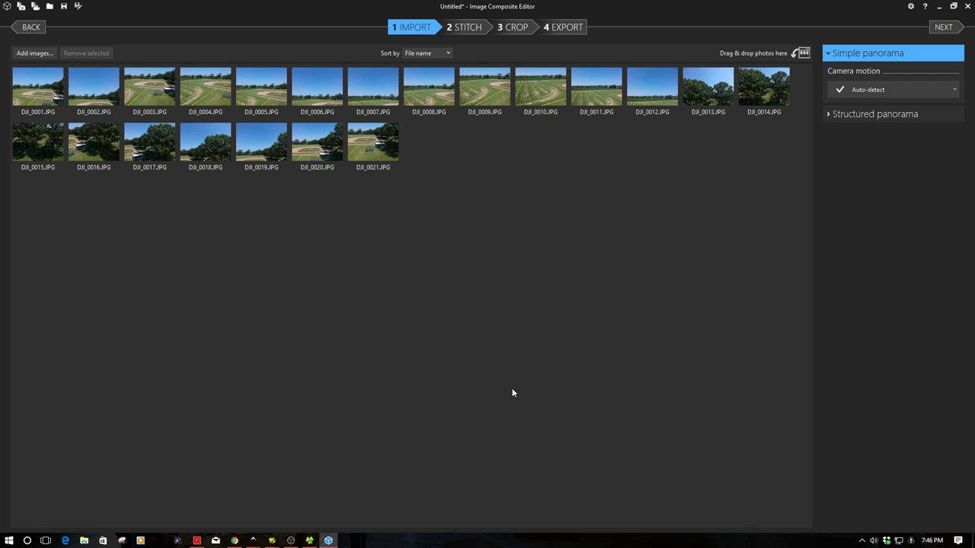
click(433, 26)
- Run the Stitch step to align and blend the 21 drone photos
click(473, 32)
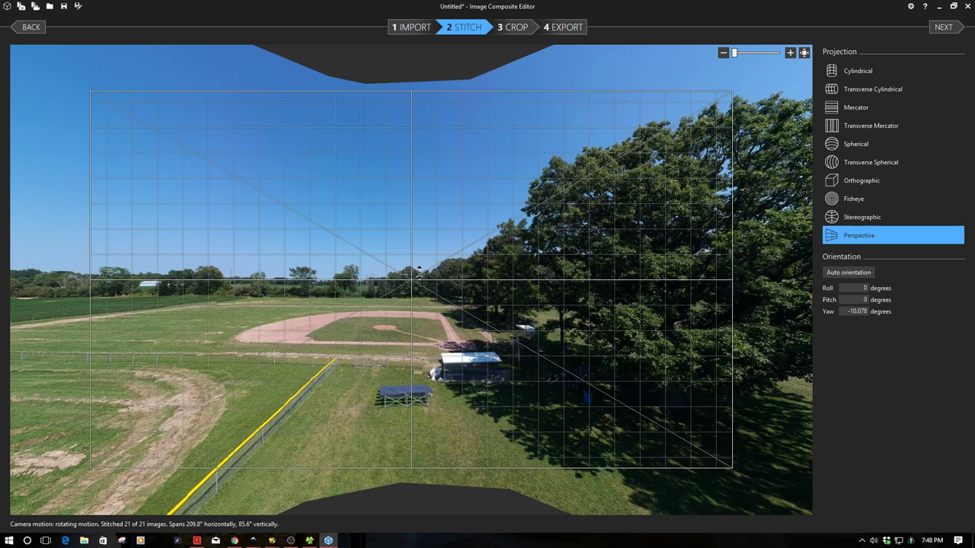
- Adjust the yaw and preview Stereographic, Fisheye, Orthographic, Transverse Spherical, Spherical, then Cylindrical projections
mouse_move(480, 294)
mouse_down()
mouse_move(655, 304)
mouse_move(465, 287)
mouse_up()
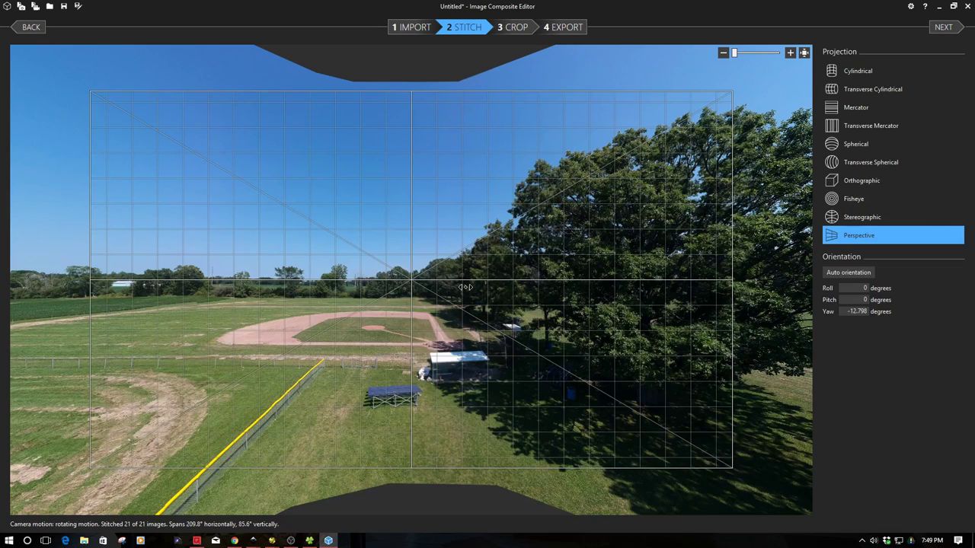
click(829, 221)
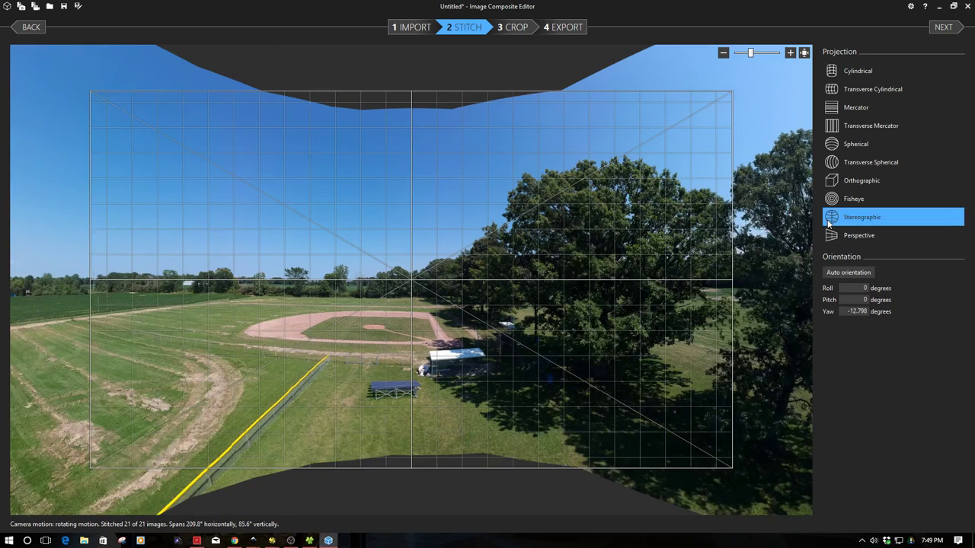
click(829, 201)
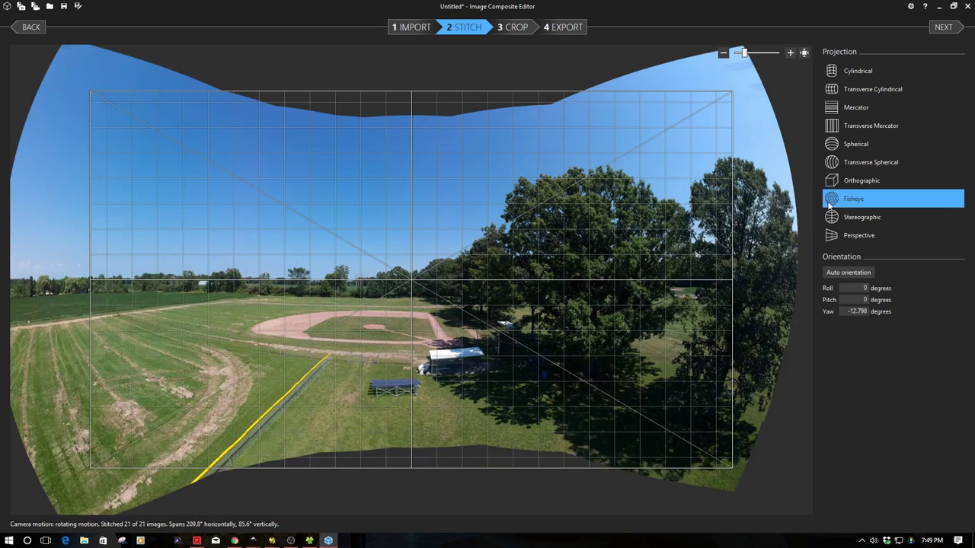
click(828, 181)
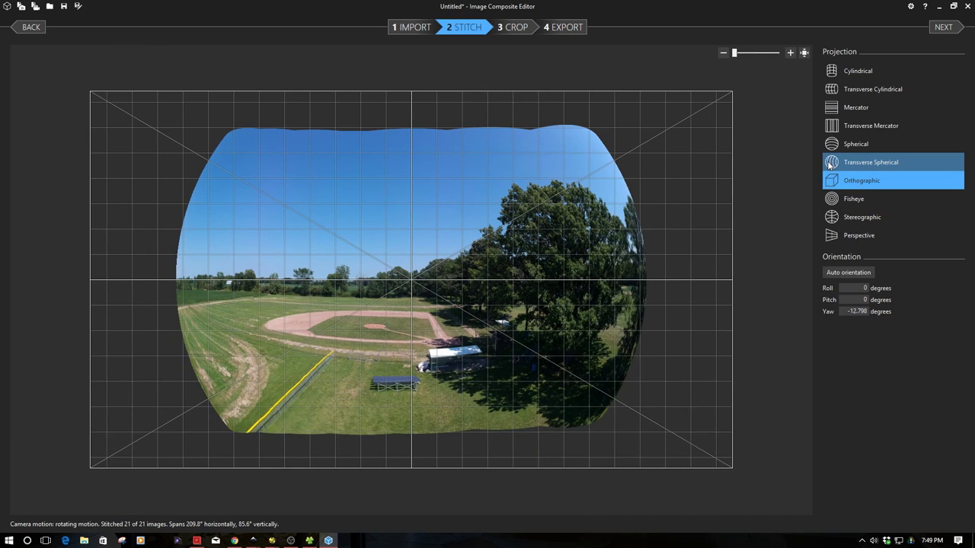
click(829, 163)
click(830, 147)
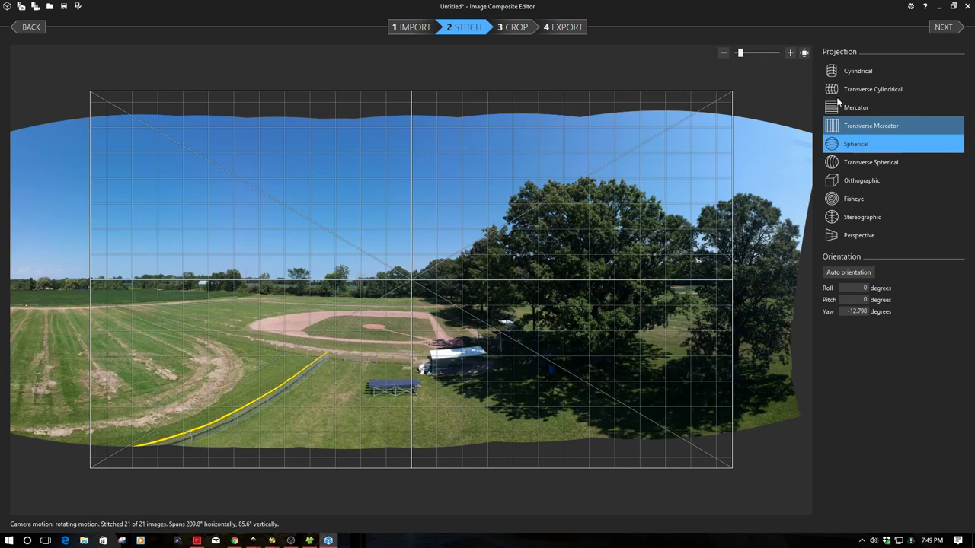
click(836, 72)
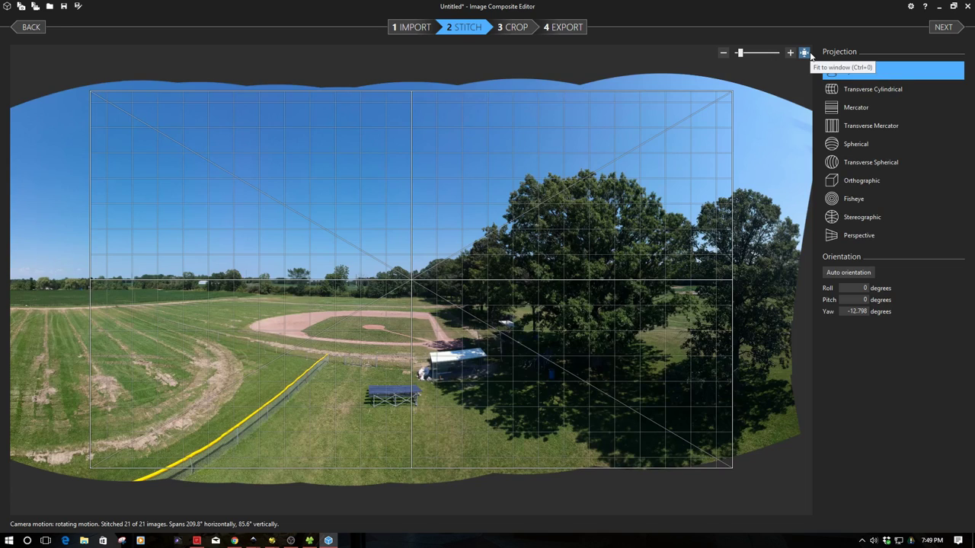
- Fit the whole panorama in the window, auto-level its orientation, and advance to Crop
click(805, 54)
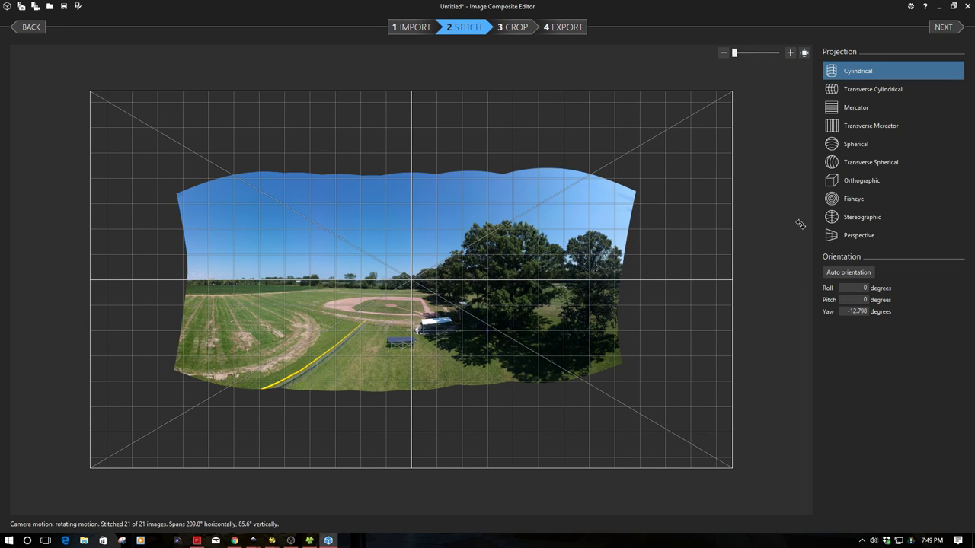
click(850, 274)
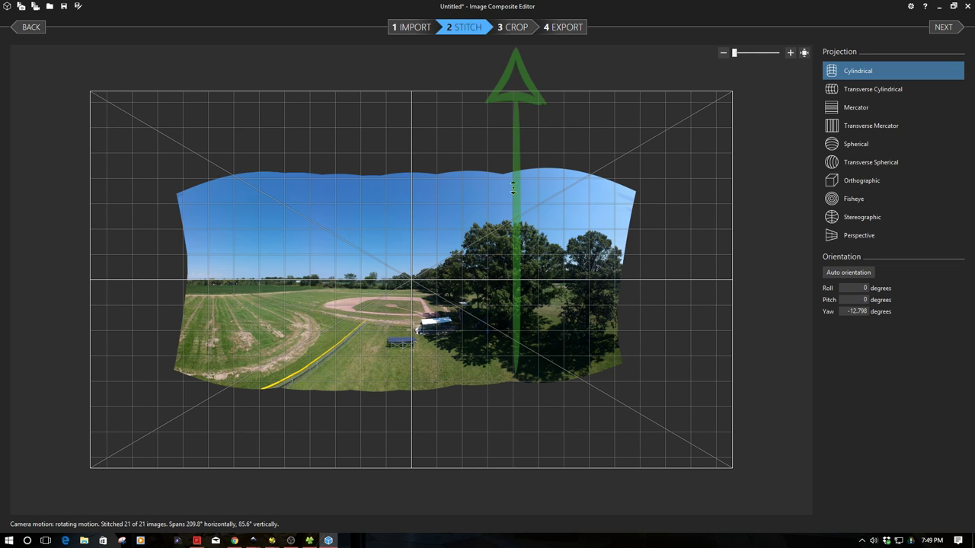
click(522, 30)
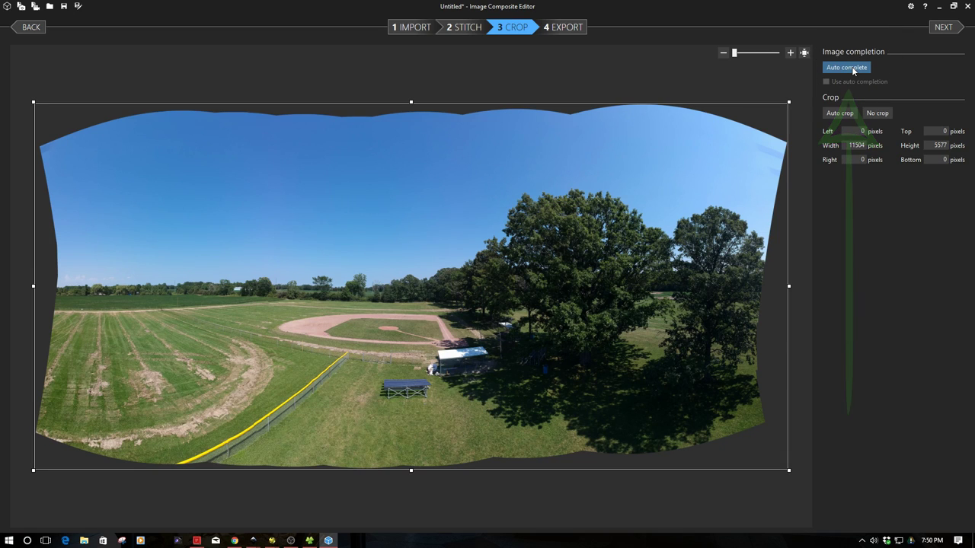
- Auto-complete the panorama's ragged edges, then advance to the Export step
click(852, 67)
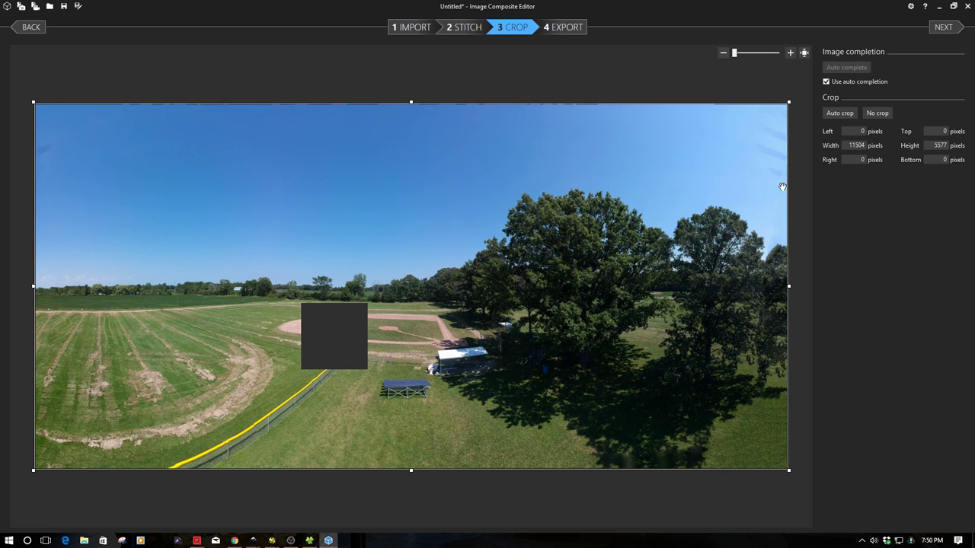
click(564, 26)
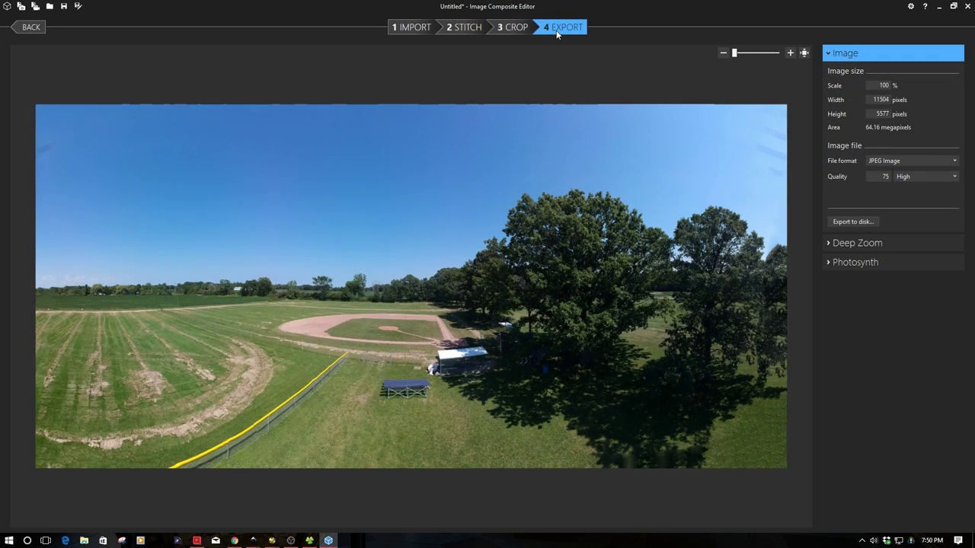
- Go back to the 3 CROP step to view the auto-completed panorama
click(516, 34)
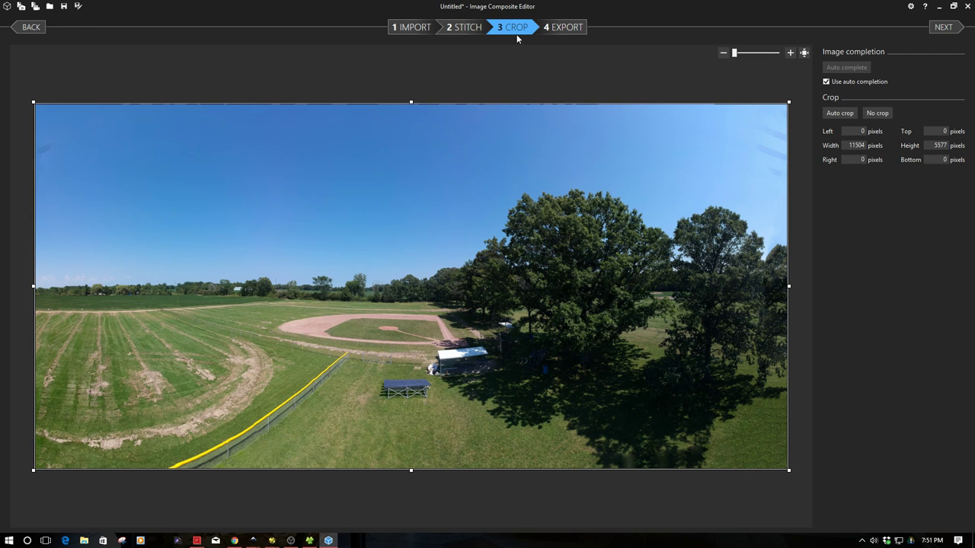
click(177, 465)
click(567, 28)
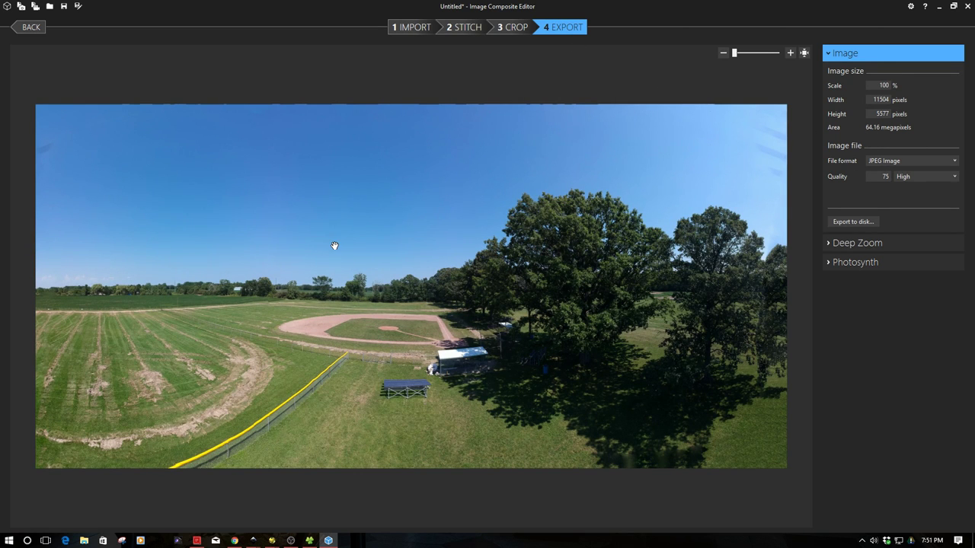
- Zoom in on the distant tree line, pan across it, then zoom back out to the whole panorama
scroll(335, 246, up, 3)
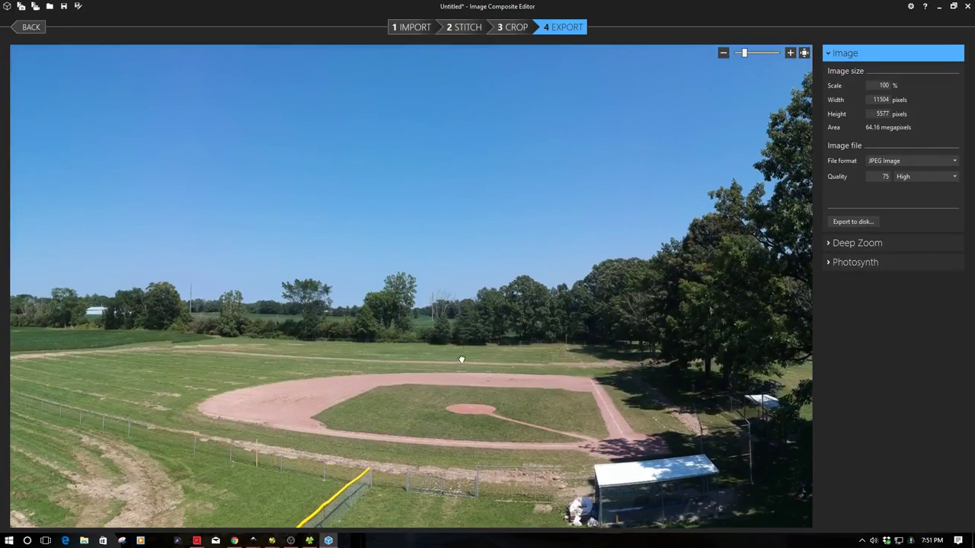
scroll(437, 339, up, 1)
scroll(436, 340, up, 3)
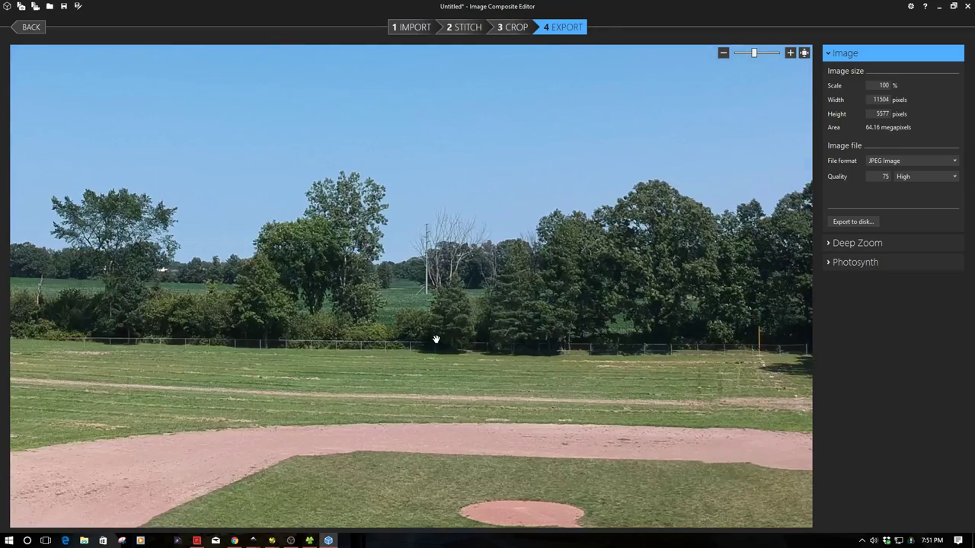
scroll(436, 339, up, 2)
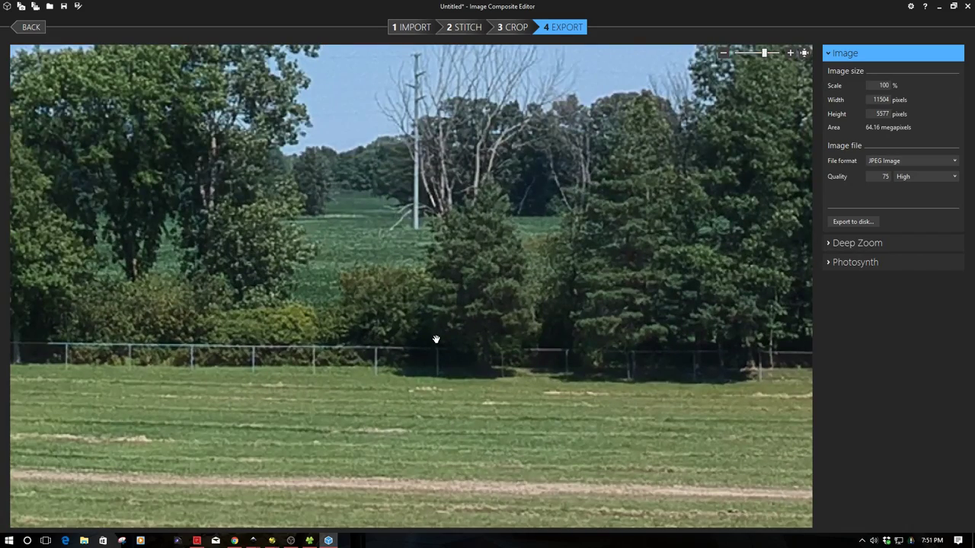
scroll(436, 339, down, 3)
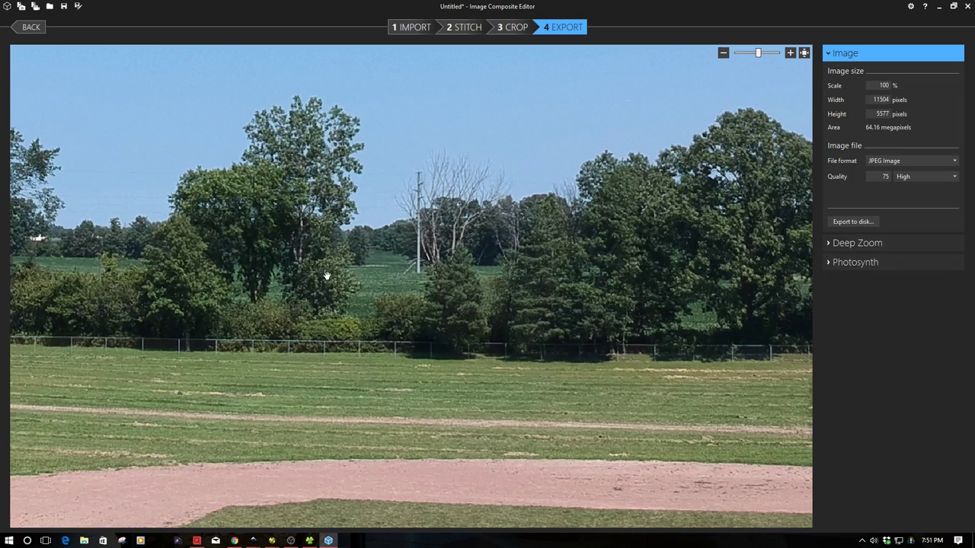
drag(325, 279, 362, 323)
scroll(381, 301, up, 1)
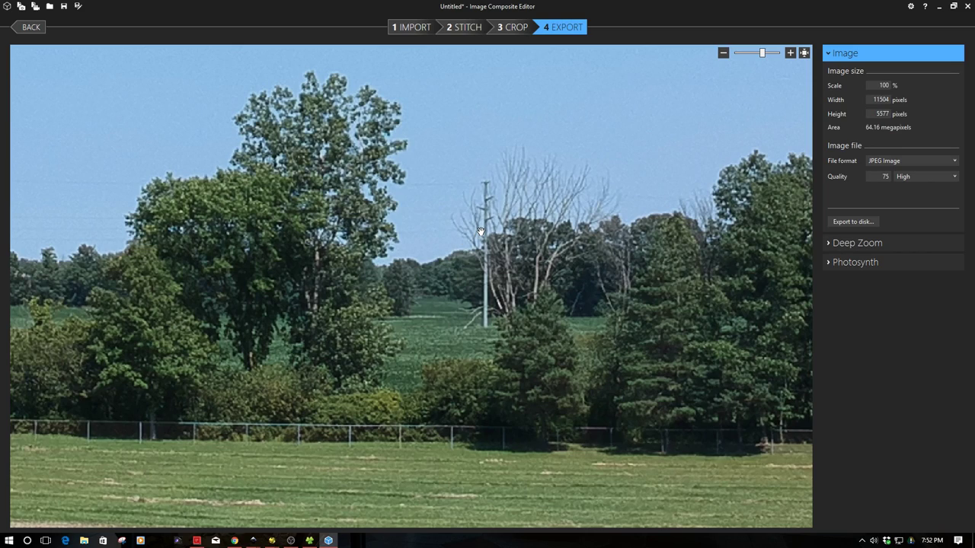
scroll(481, 231, down, 5)
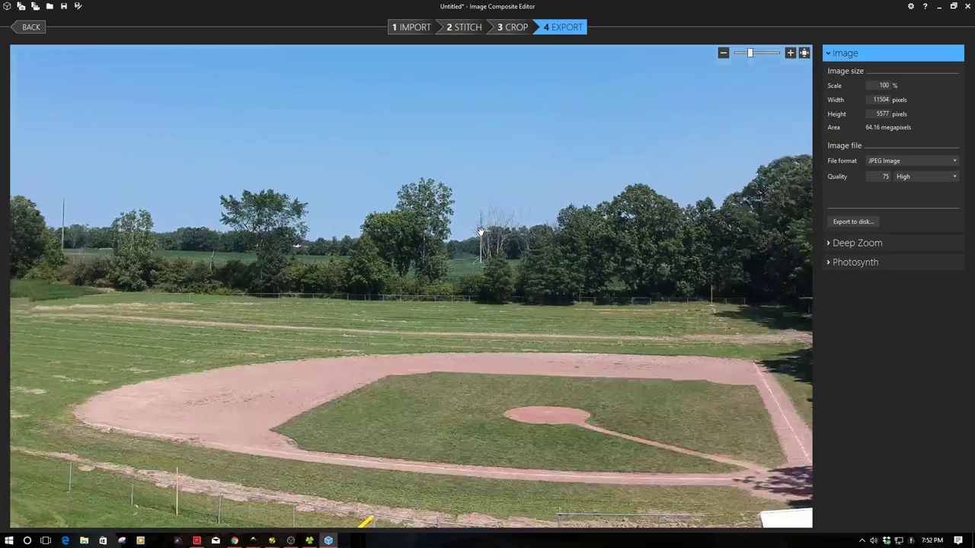
scroll(481, 231, down, 3)
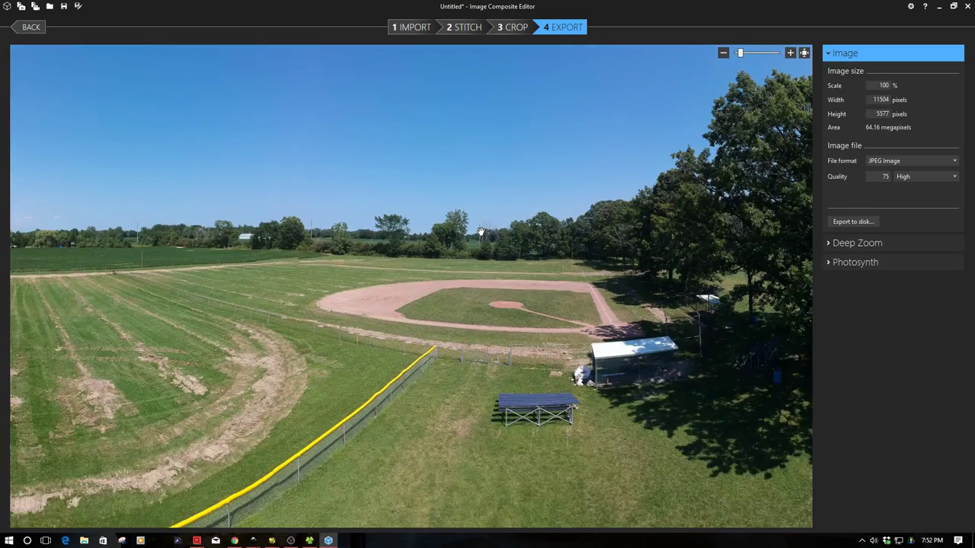
scroll(480, 231, down, 2)
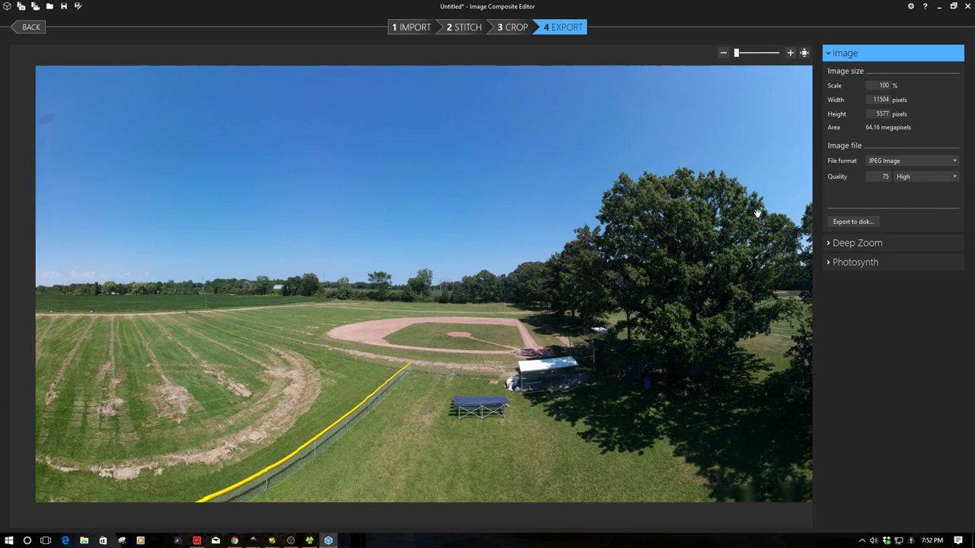
- Export the panorama to Removable Disk (I:) as DJI_0001_stitch.jpg, keeping JPEG as the format
click(845, 221)
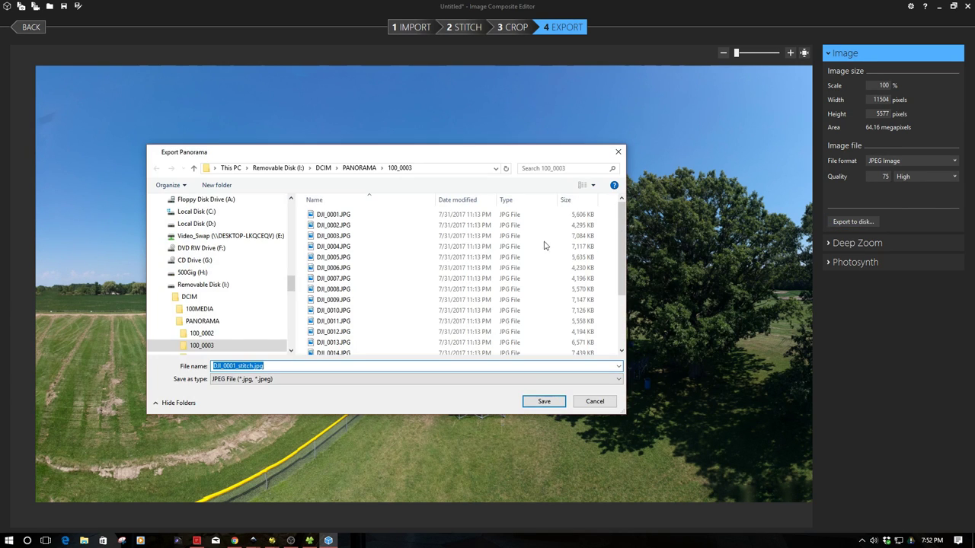
click(185, 283)
click(541, 402)
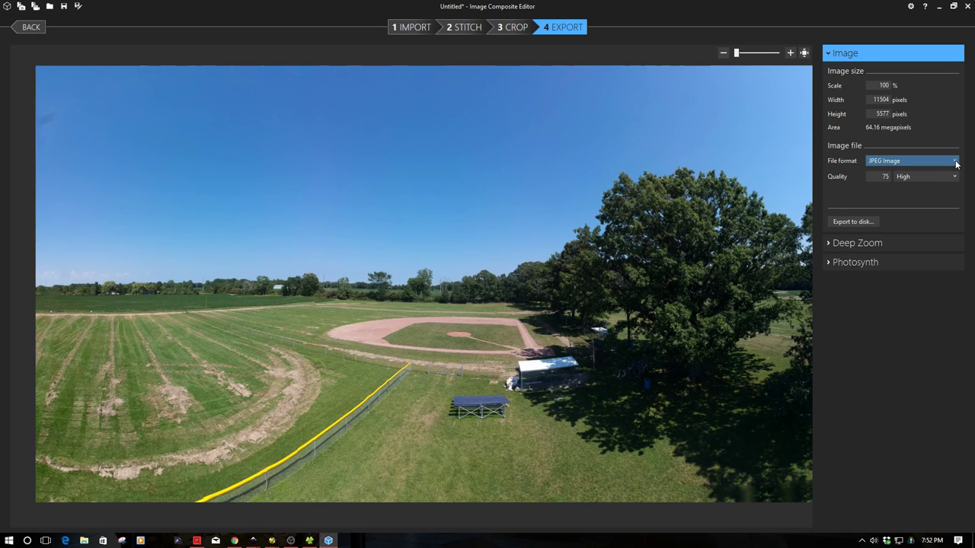
click(956, 162)
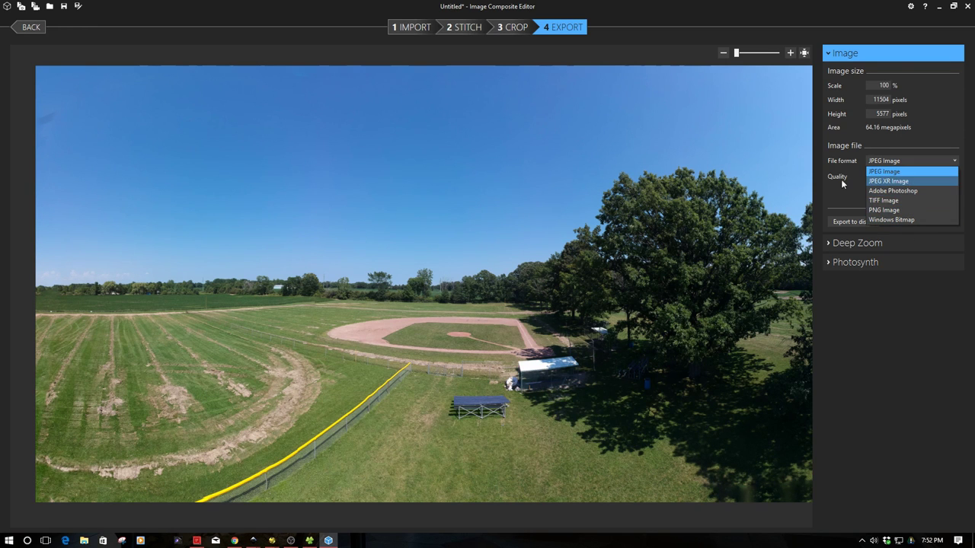
click(577, 185)
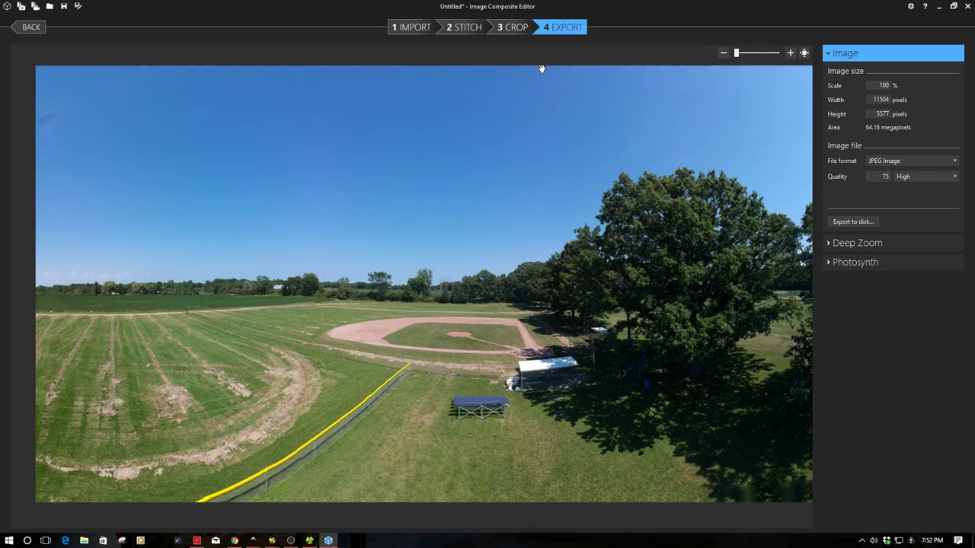
- Return to Export via the Crop step and open the Deep Zoom viewer options
click(516, 31)
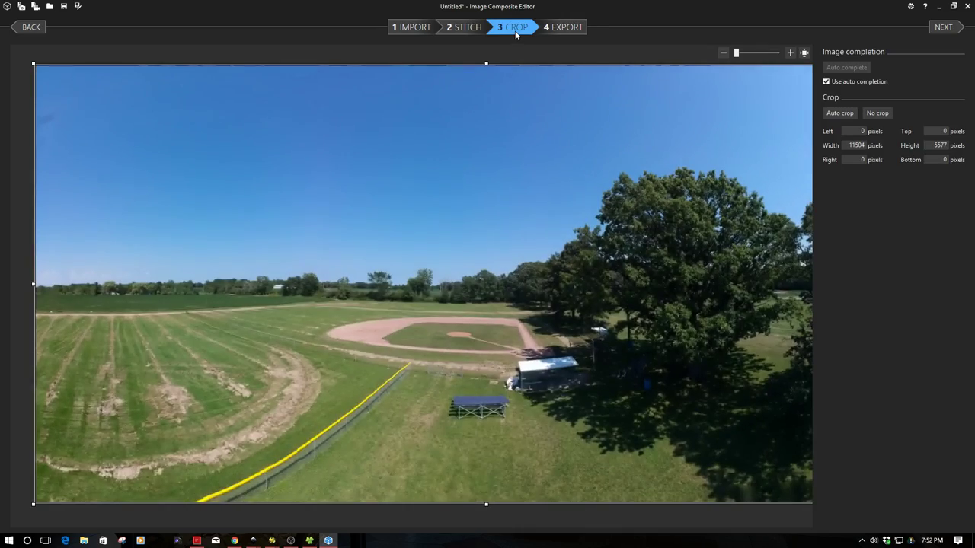
click(464, 27)
click(565, 26)
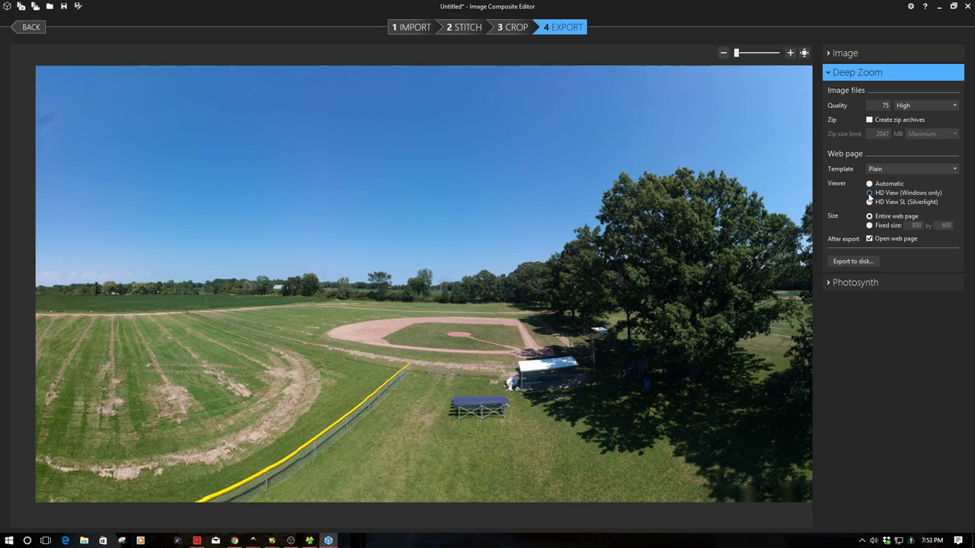
click(869, 195)
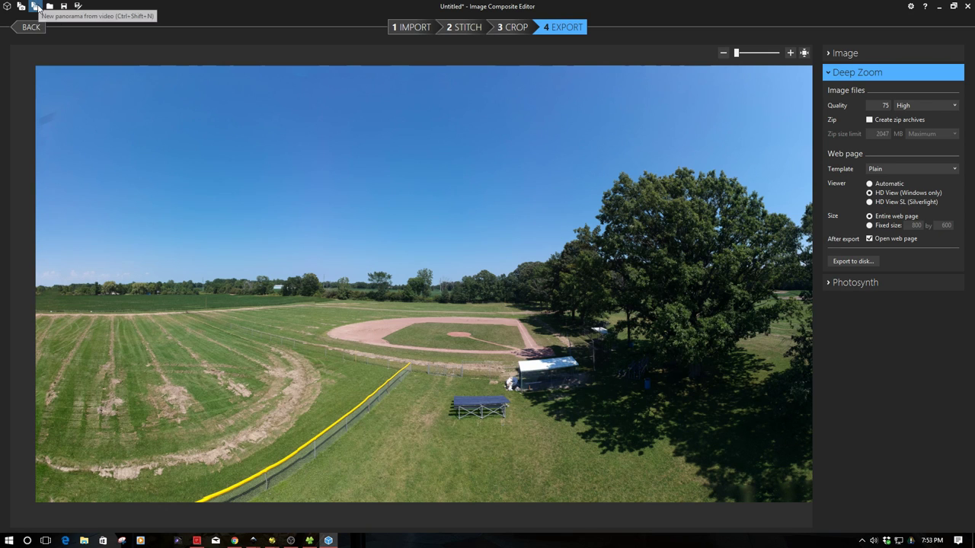